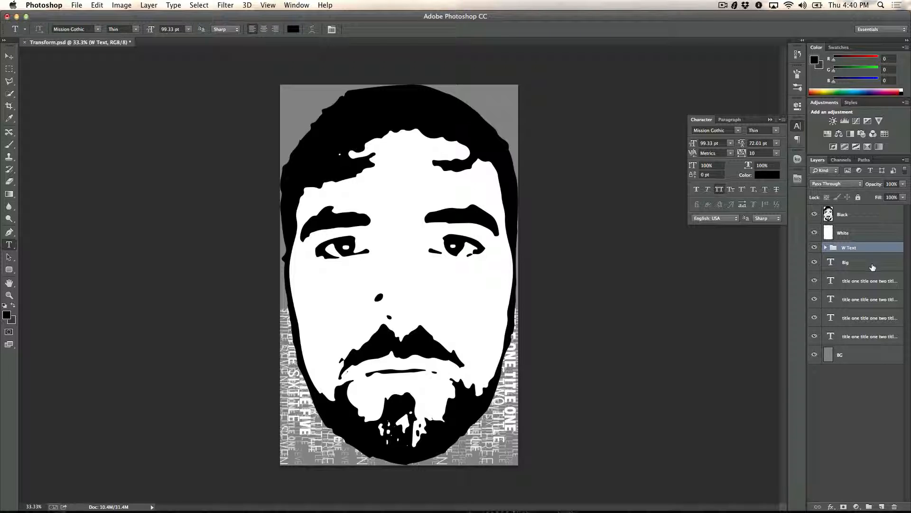
Toggle the visibility of the W Text group and the Black layer to check what each contributes
left_click(815, 248)
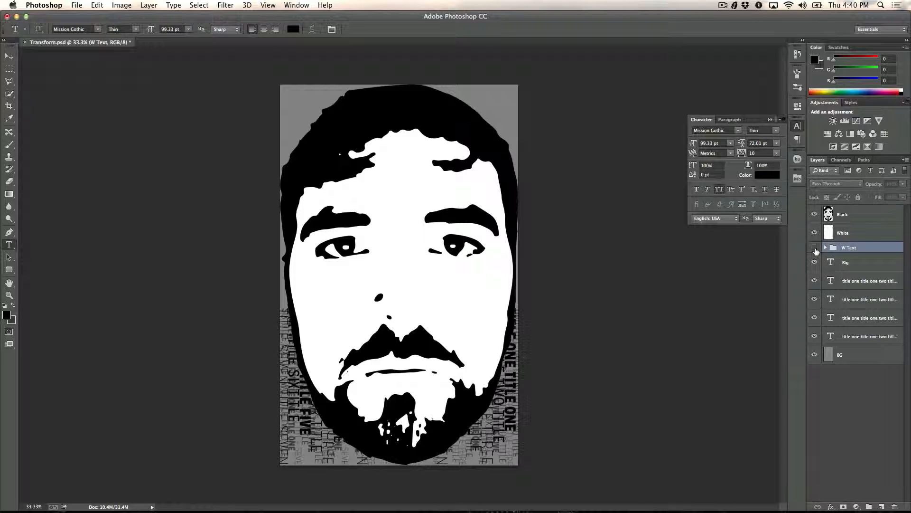
left_click(815, 247)
mouse_move(814, 263)
left_mouse_down()
mouse_move(813, 311)
mouse_move(815, 262)
left_mouse_up()
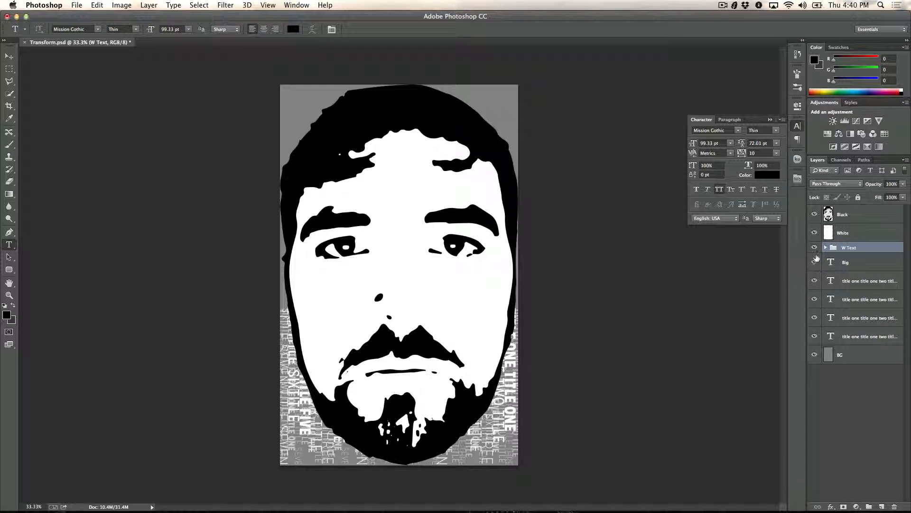
left_click(814, 215)
left_click(814, 215)
Move the Big text layer and the four title text layers between the Black and White layers
left_click(841, 356)
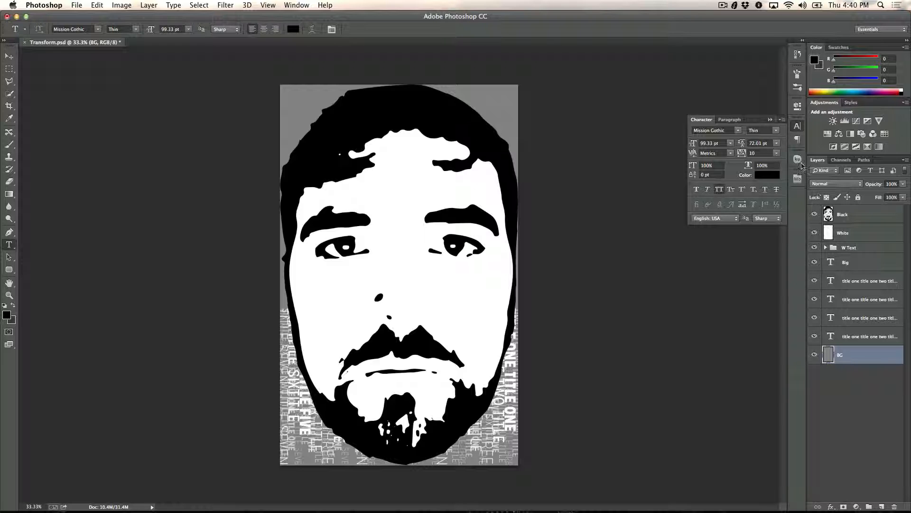
left_click(795, 130)
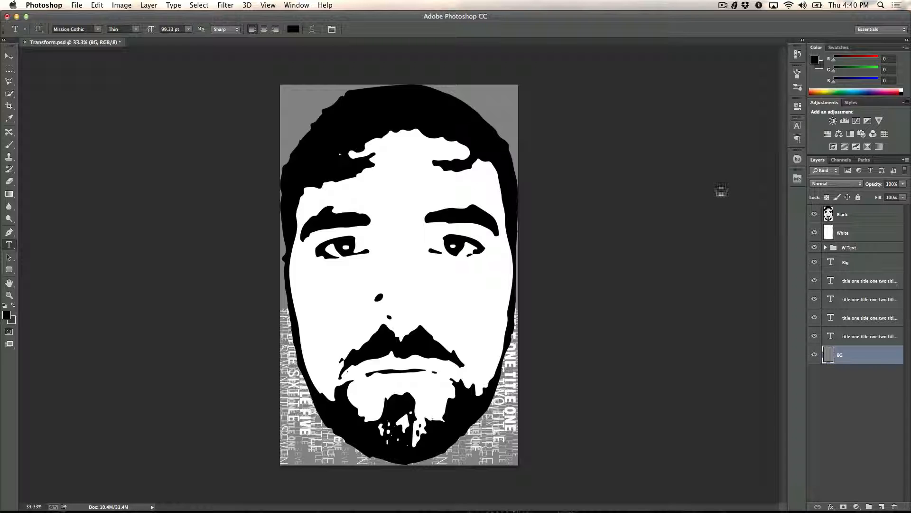
key("super+0")
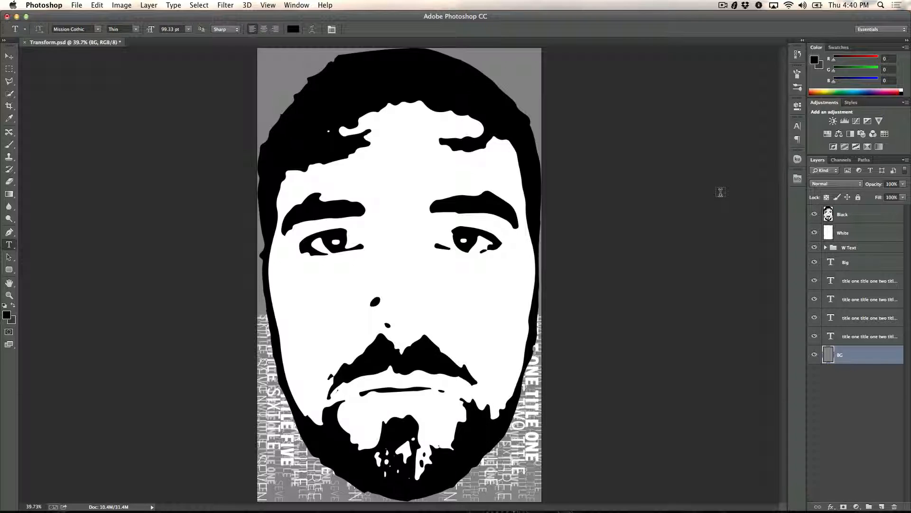
key("v")
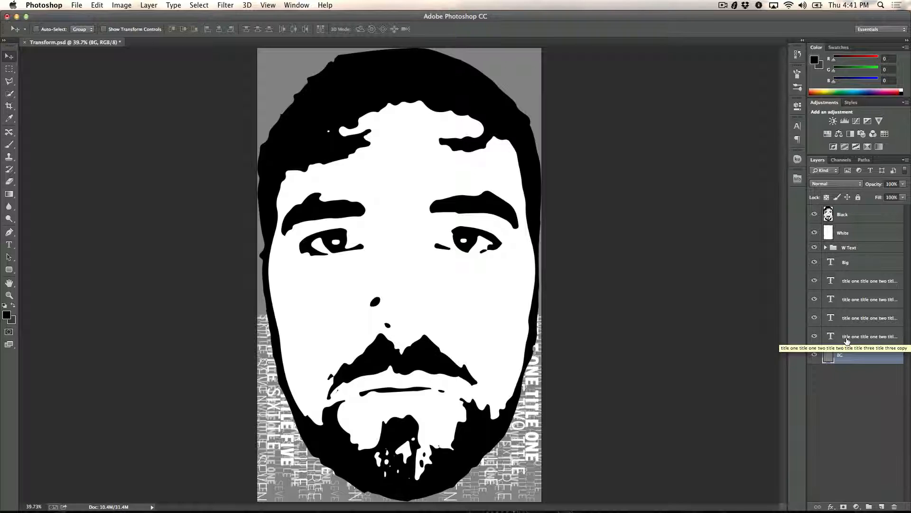
left_click(846, 219)
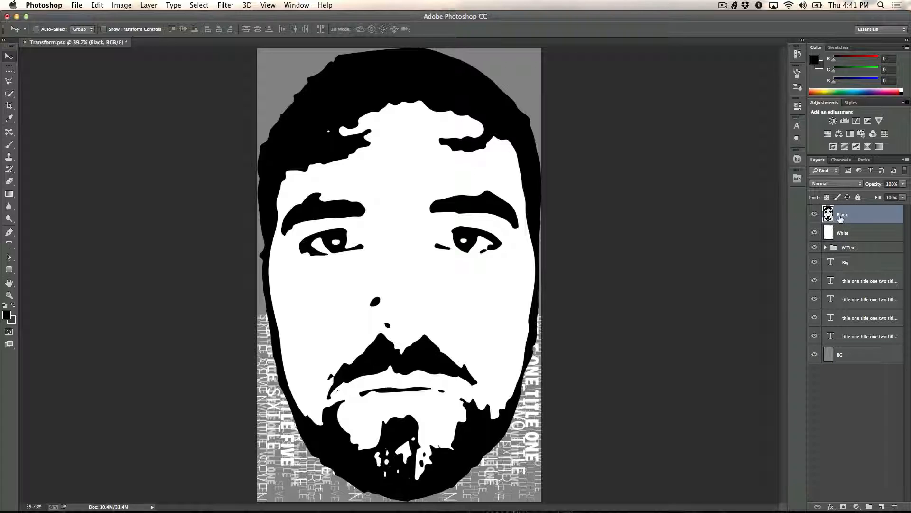
left_click(847, 266)
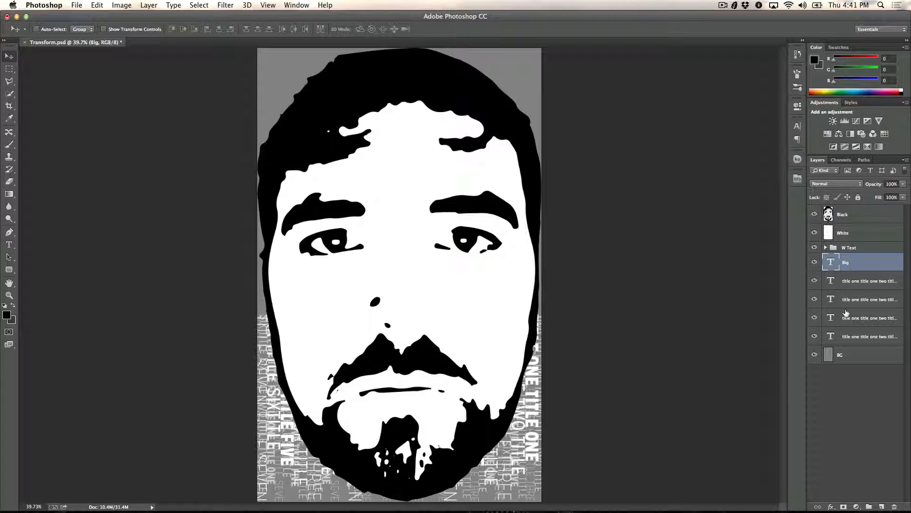
left_click(849, 333, "shift")
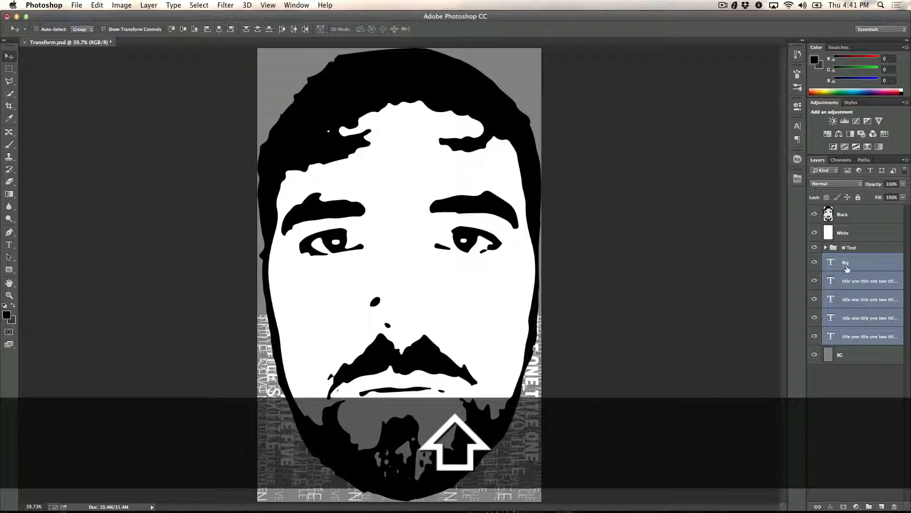
left_click_drag(848, 268, 844, 225)
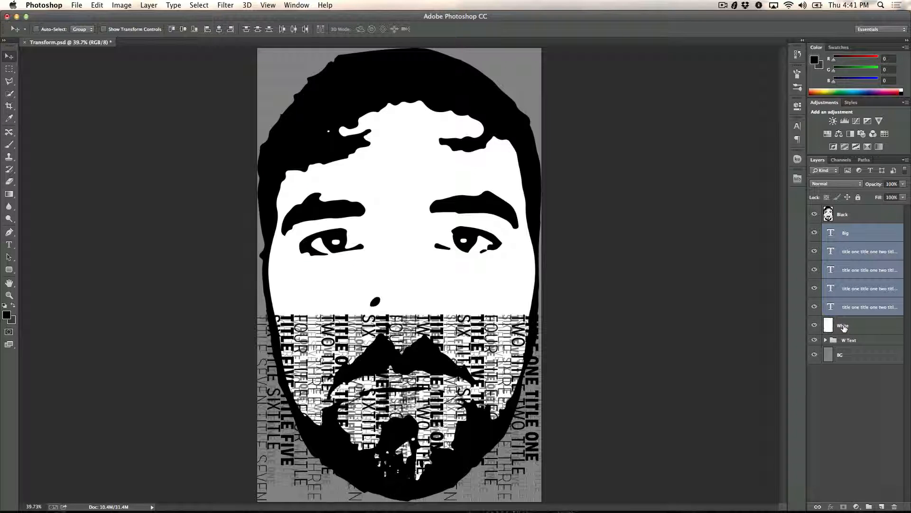
Add a layer mask to the Black layer and choose the Brush tool for painting on it
left_click(839, 214)
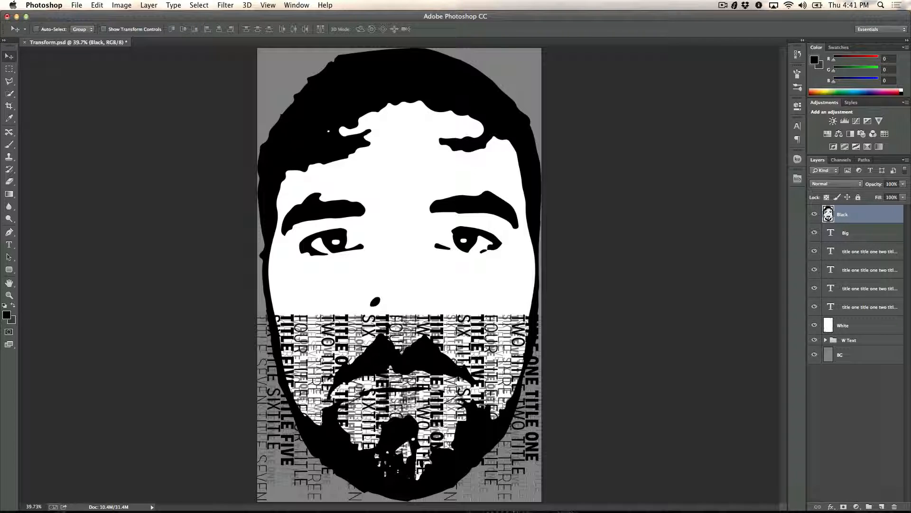
left_click(844, 507)
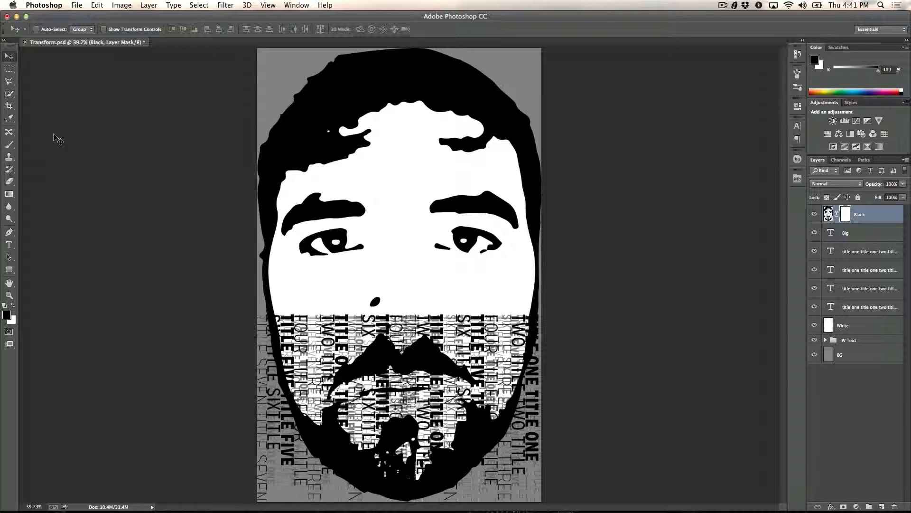
key("b")
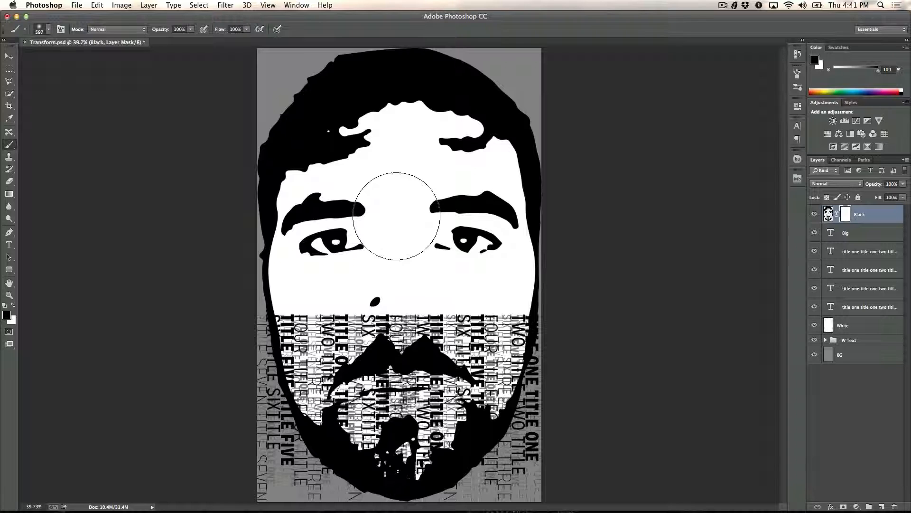
Try out different brush sizes between 500 and 800 px
key("bracketleft")
key("bracketleft")
key("bracketright")
key("bracketright")
key("bracketright")
key("bracketleft")
key("bracketleft")
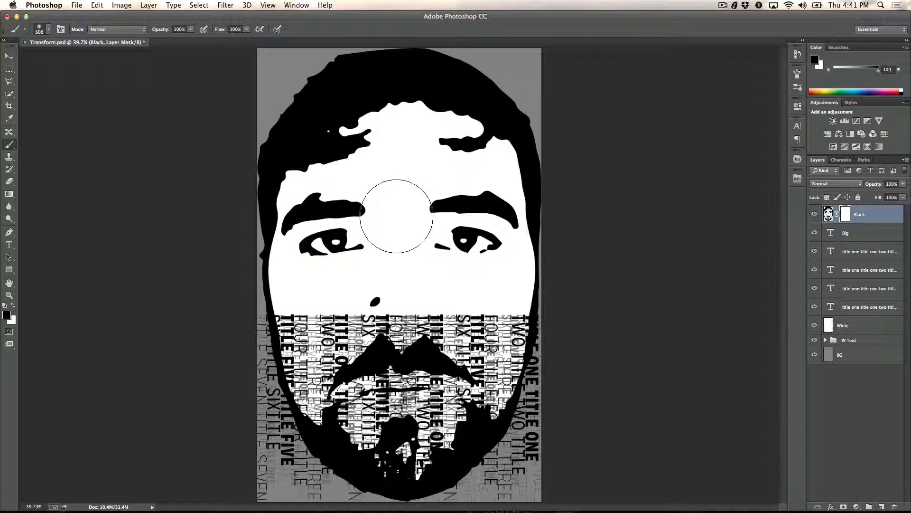
key("bracketright")
key("bracketright")
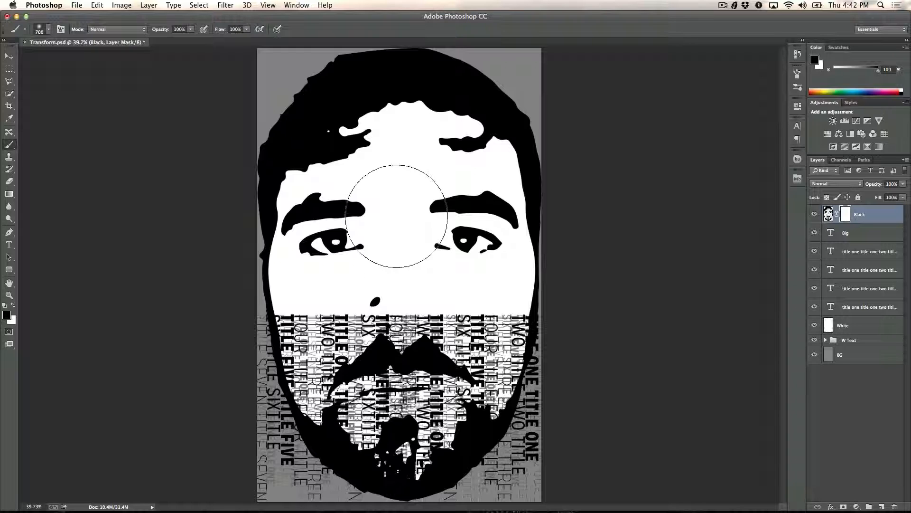
key("ctrl+alt")
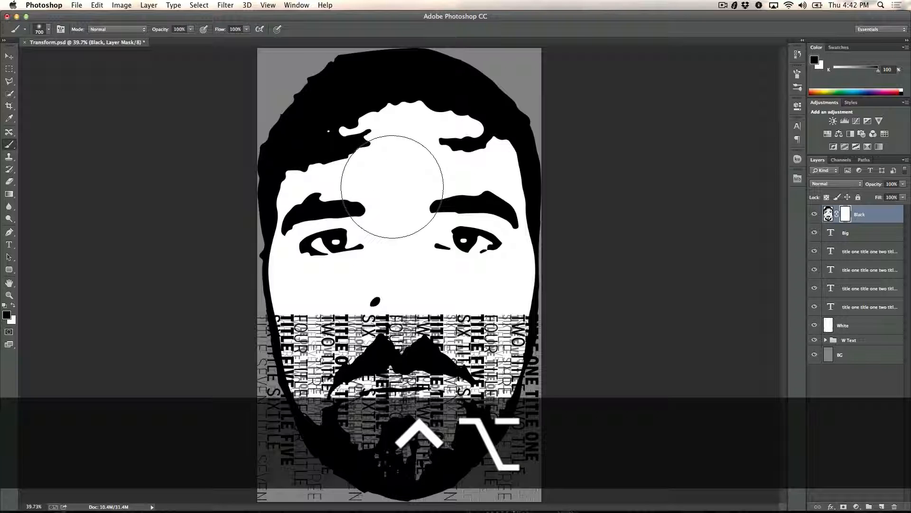
mouse_move(392, 187)
left_mouse_down()
mouse_move(374, 319)
mouse_move(395, 146)
mouse_move(394, 161)
mouse_move(285, 175)
mouse_move(394, 182)
mouse_move(397, 151)
mouse_move(368, 246)
mouse_move(401, 106)
mouse_move(369, 113)
left_mouse_up()
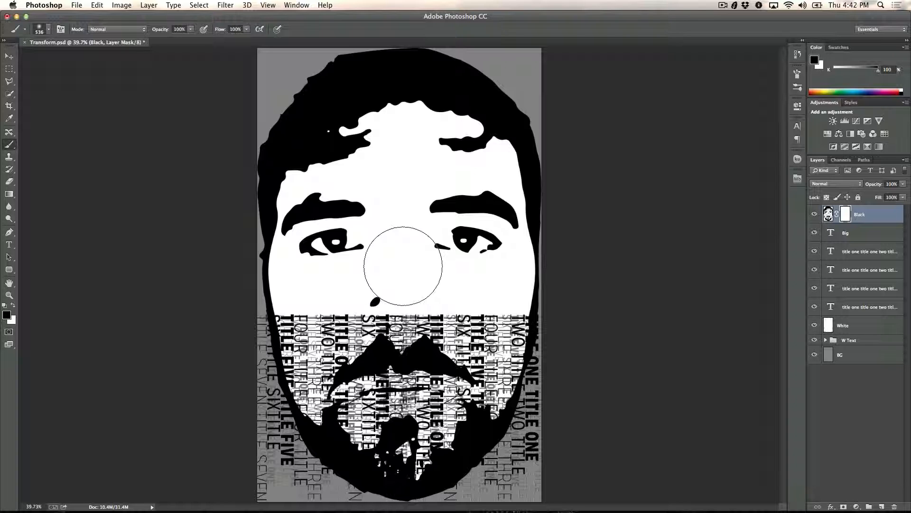
key("bracketright")
key("bracketright")
key("bracketright")
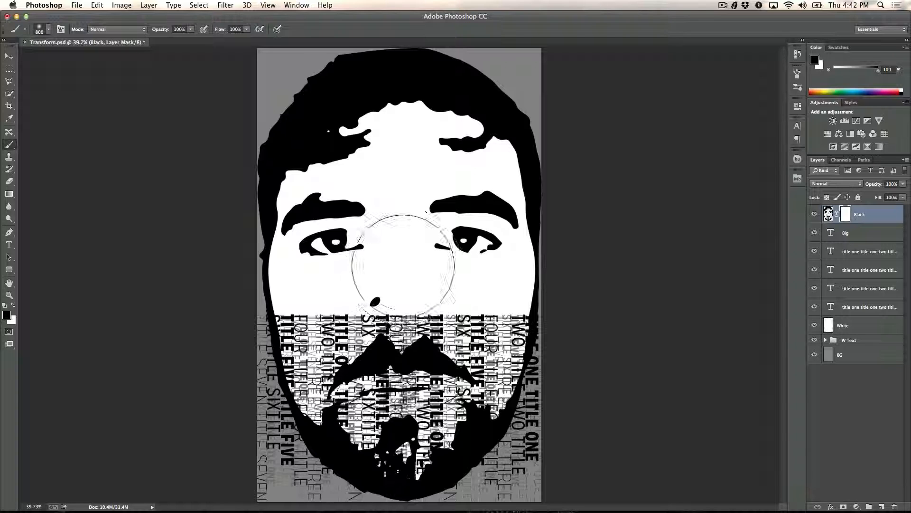
key("bracketleft")
key("bracketleft")
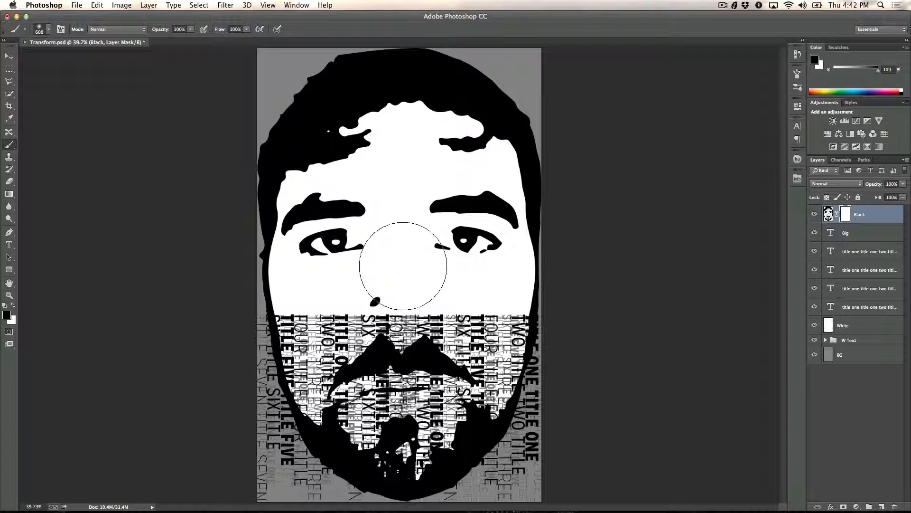
Set the brush size to 800 px and paint black on the Black layer's mask to hide the lower half of the face
key("bracketright")
key("bracketright")
key("bracketright")
key("bracketleft")
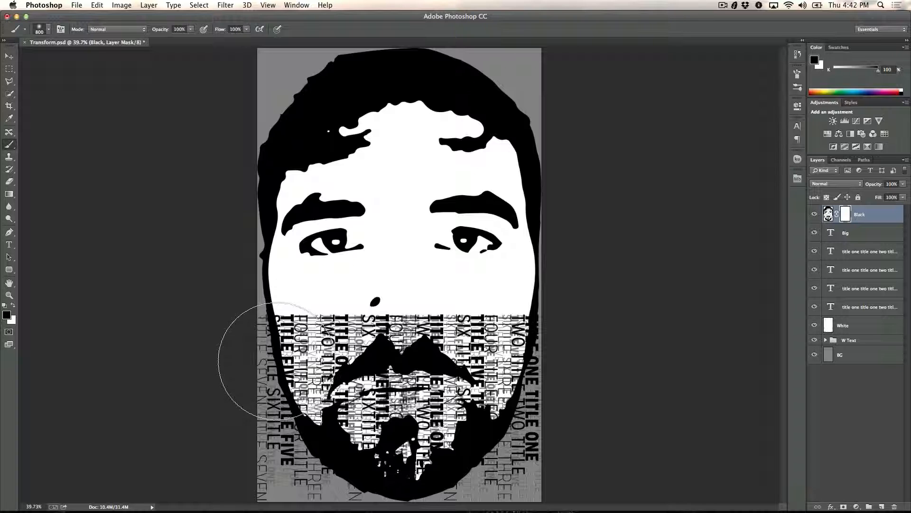
mouse_move(273, 361)
left_mouse_down()
mouse_move(264, 350)
mouse_move(308, 423)
mouse_move(353, 448)
mouse_move(439, 430)
mouse_move(520, 373)
mouse_move(390, 361)
mouse_move(339, 384)
mouse_move(403, 390)
mouse_move(288, 395)
mouse_move(476, 441)
mouse_move(278, 449)
left_mouse_up()
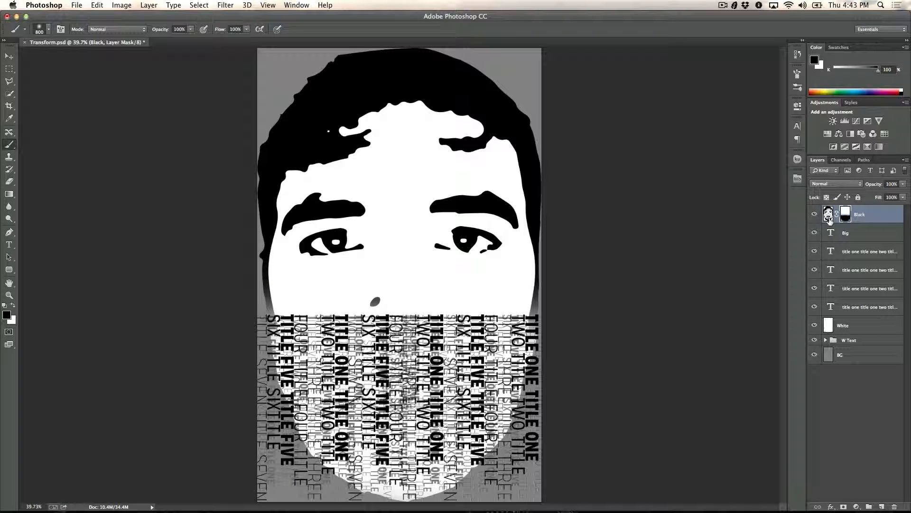
Group the Big text layer with the four title text layers and name the group "B Text"
left_click(847, 235)
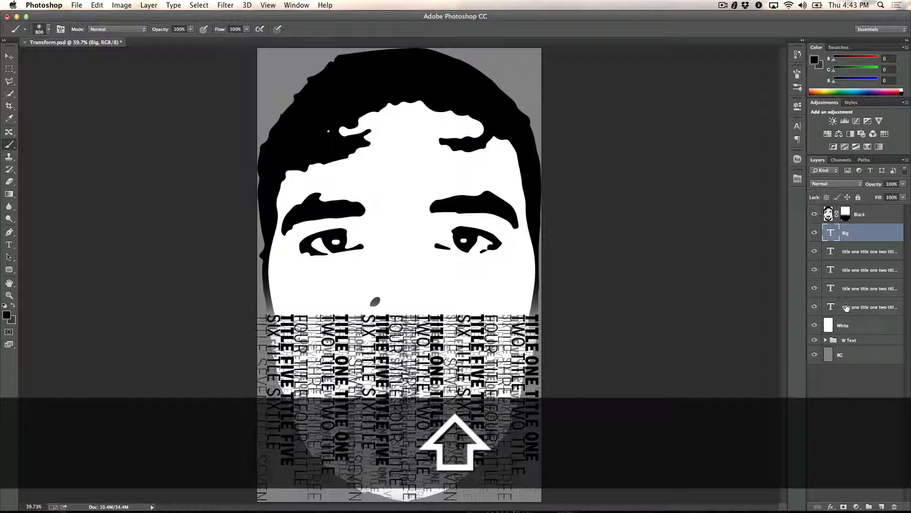
left_click(846, 308, "shift")
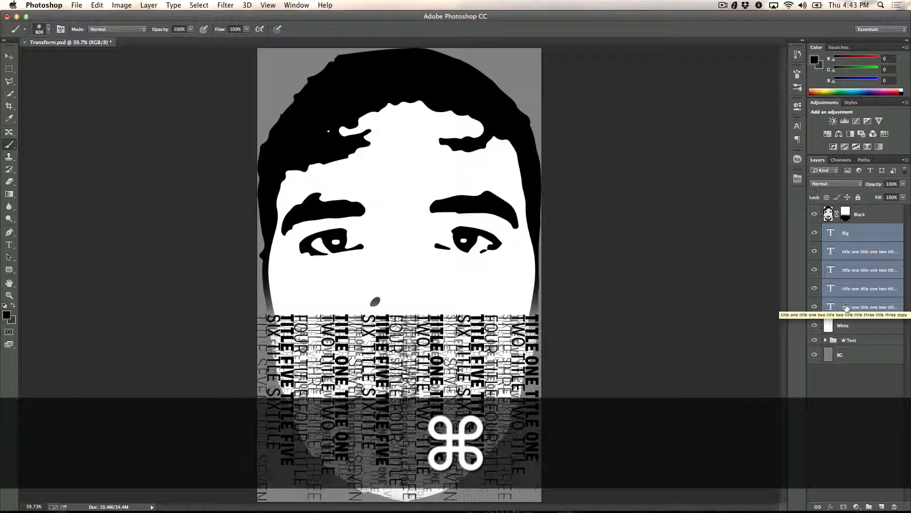
key("super+g")
double_click(847, 230)
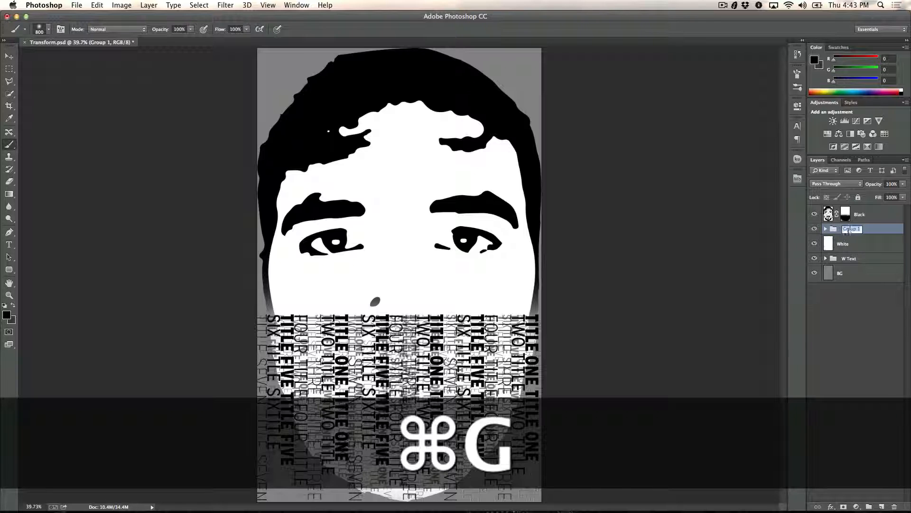
type("B")
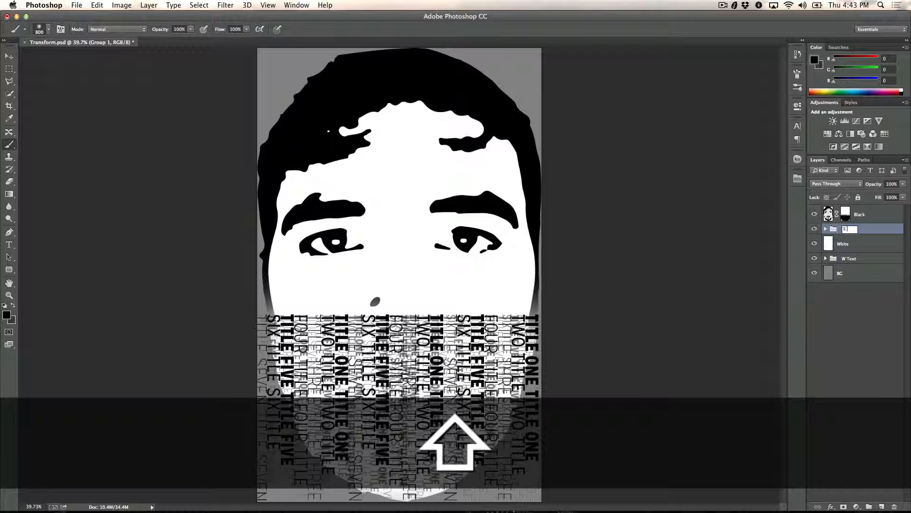
type(" Text")
key("Return")
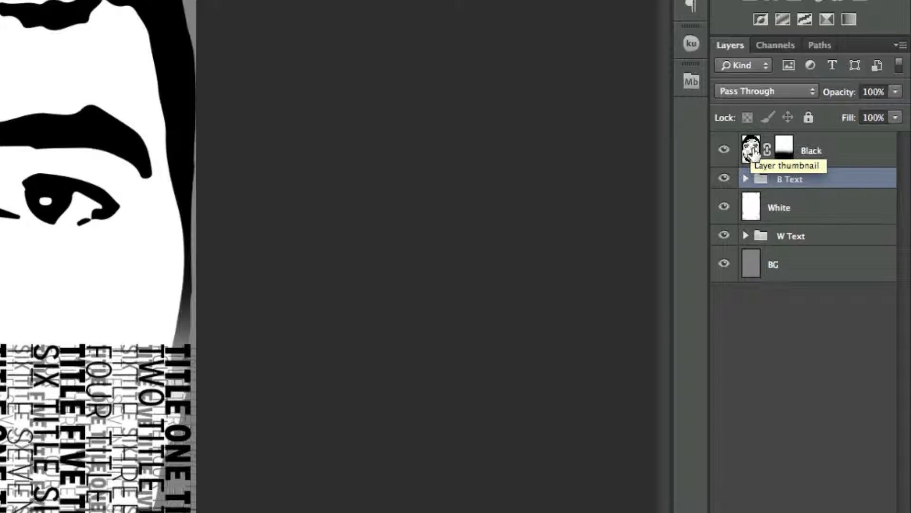
Load the Black layer's shape as a selection and apply it as a layer mask on the B Text group
key("super")
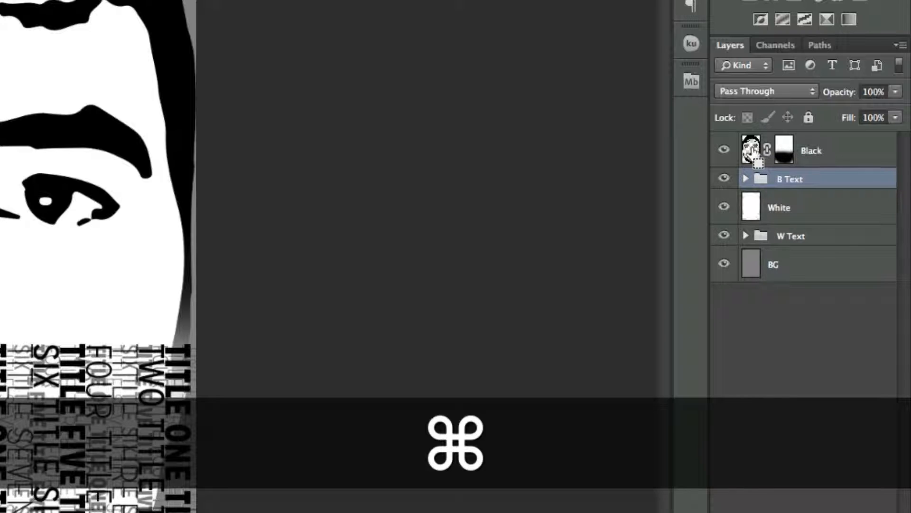
left_click(752, 153, "super")
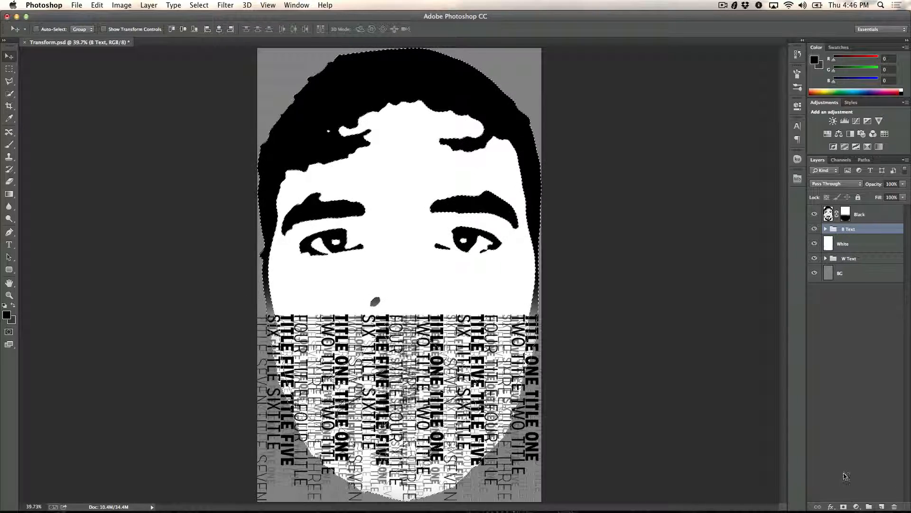
left_click(842, 502)
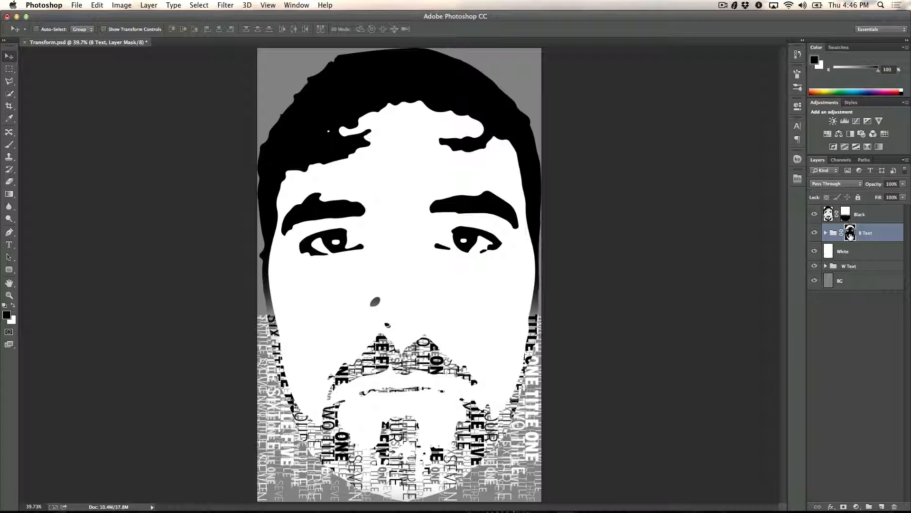
Try painting white on the B Text group's mask across the lower face, and undo the stroke
key("b")
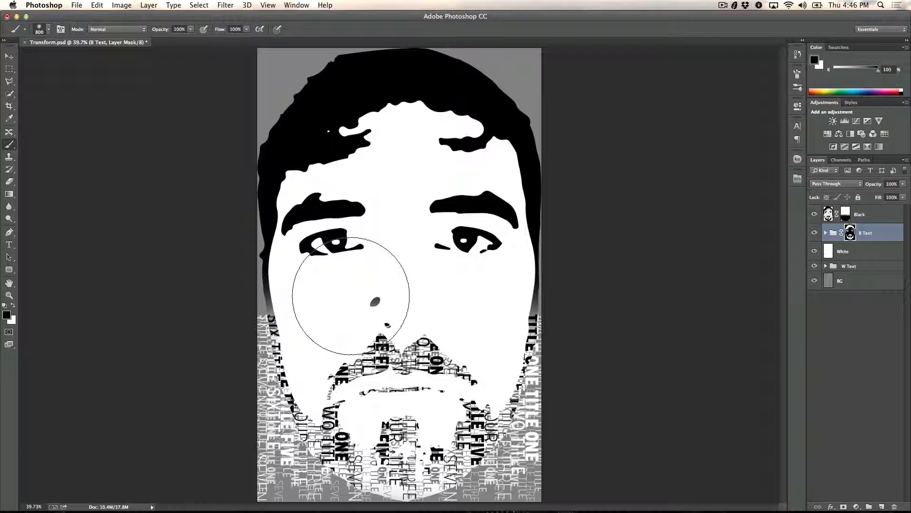
key("x")
left_click(302, 342)
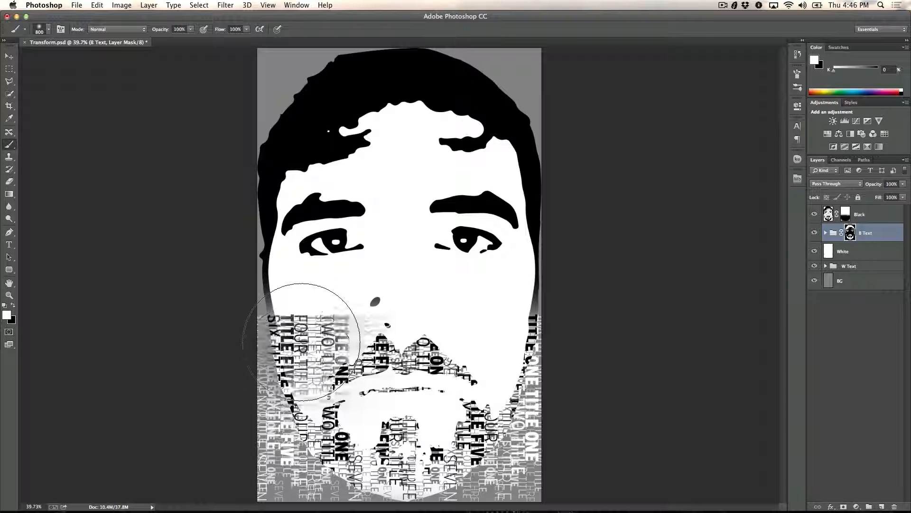
mouse_move(302, 341)
left_mouse_down()
mouse_move(297, 365)
mouse_move(430, 410)
mouse_move(475, 360)
mouse_move(510, 360)
mouse_move(473, 407)
mouse_move(396, 436)
mouse_move(330, 436)
mouse_move(444, 440)
mouse_move(444, 432)
mouse_move(316, 406)
mouse_move(523, 447)
mouse_move(350, 442)
left_mouse_up()
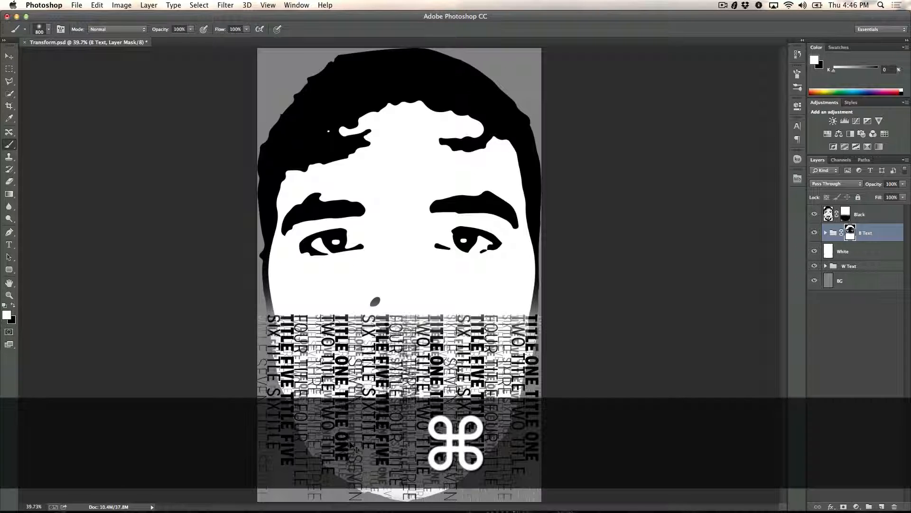
key("super+z")
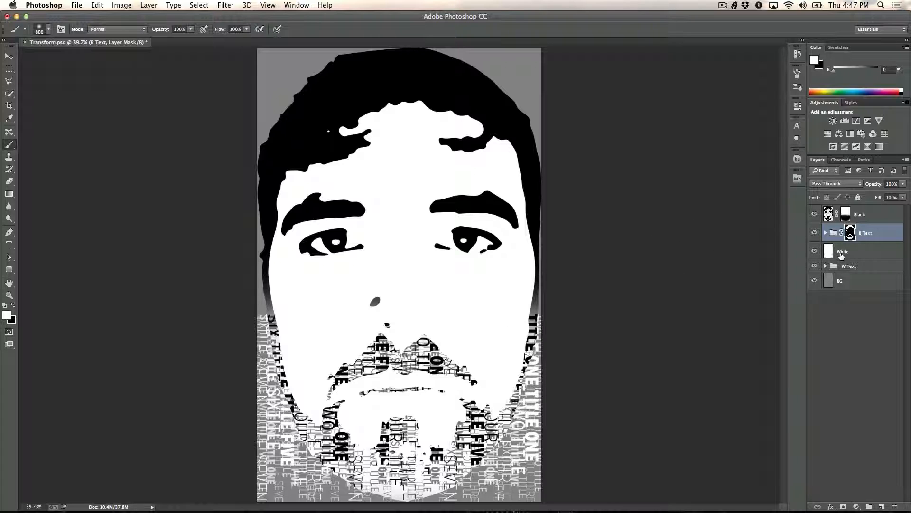
Add a layer mask to the White layer
left_click(841, 254)
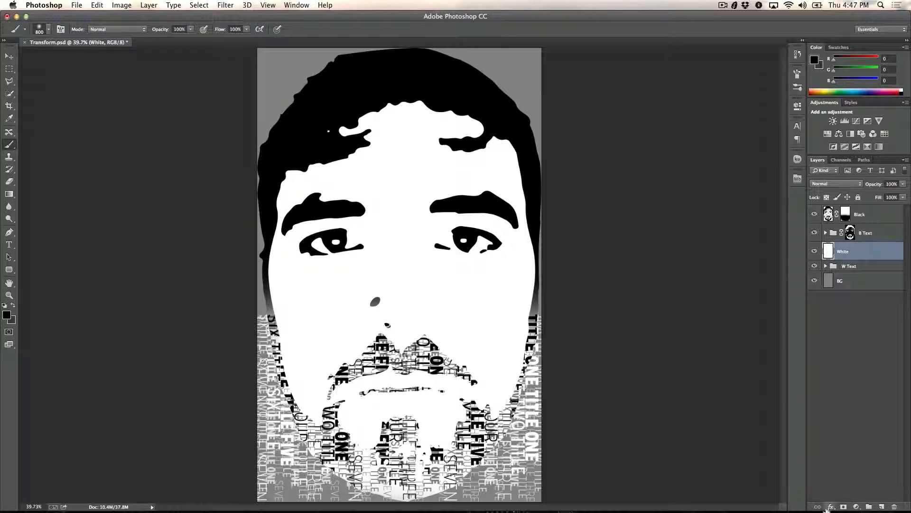
left_click(841, 507)
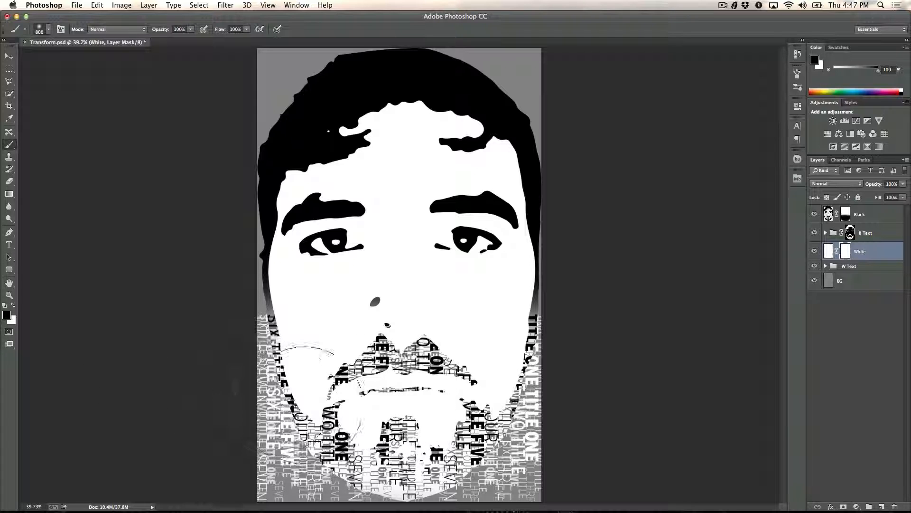
Paint black on the White layer's mask across the lower face, then paint its upper edge back with a white 400 px brush
mouse_move(285, 373)
left_mouse_down()
mouse_move(320, 375)
mouse_move(385, 437)
mouse_move(410, 445)
mouse_move(309, 445)
mouse_move(366, 422)
mouse_move(444, 429)
mouse_move(520, 368)
mouse_move(453, 378)
mouse_move(333, 374)
mouse_move(322, 387)
mouse_move(393, 402)
mouse_move(384, 421)
mouse_move(503, 445)
mouse_move(261, 440)
mouse_move(303, 424)
mouse_move(311, 433)
mouse_move(297, 427)
mouse_move(319, 417)
left_mouse_up()
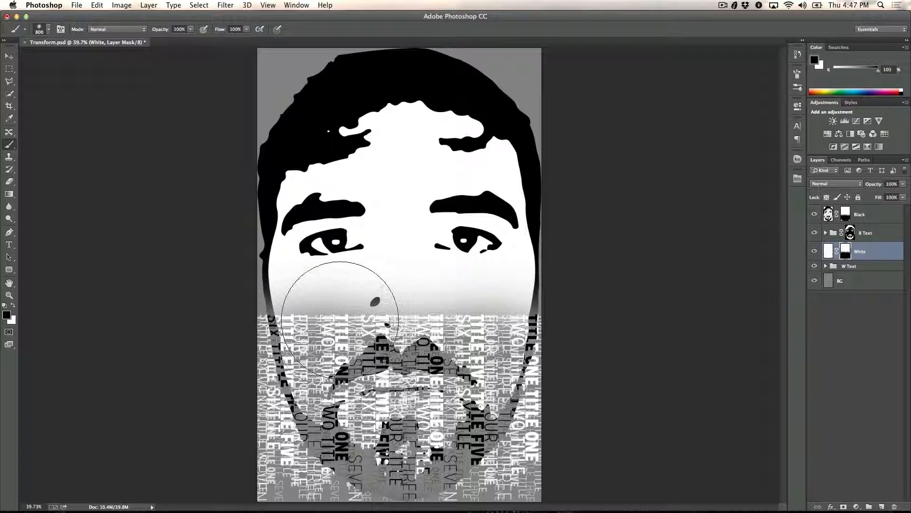
key("x")
key("bracketleft")
key("bracketleft")
key("bracketleft")
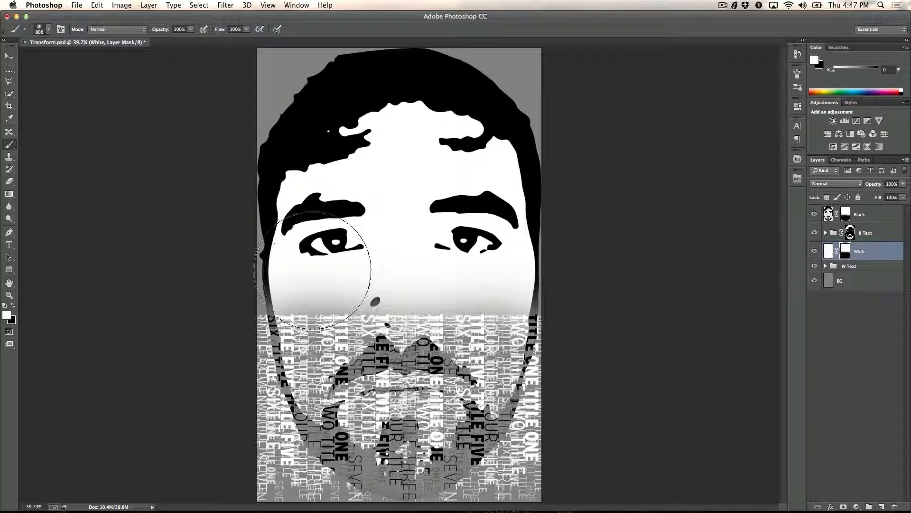
key("bracketleft")
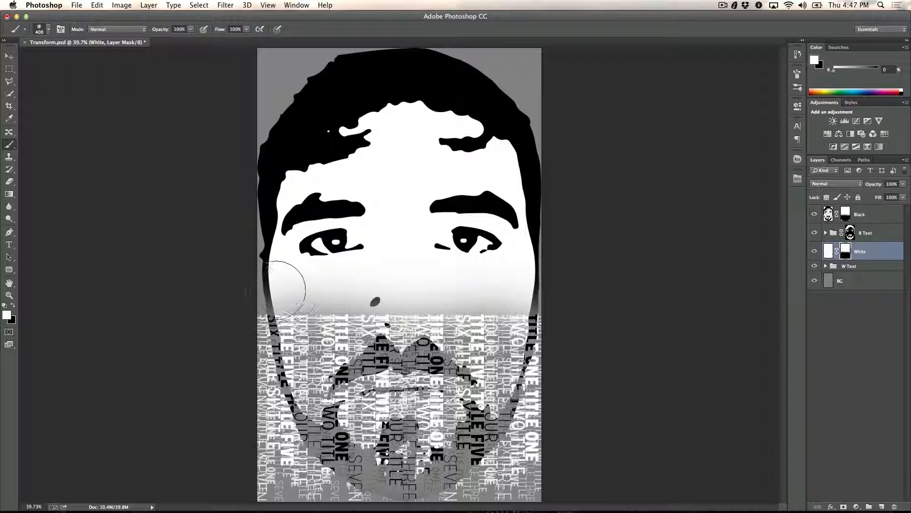
mouse_move(341, 291)
left_mouse_down()
mouse_move(544, 299)
mouse_move(357, 295)
mouse_move(262, 304)
left_mouse_up()
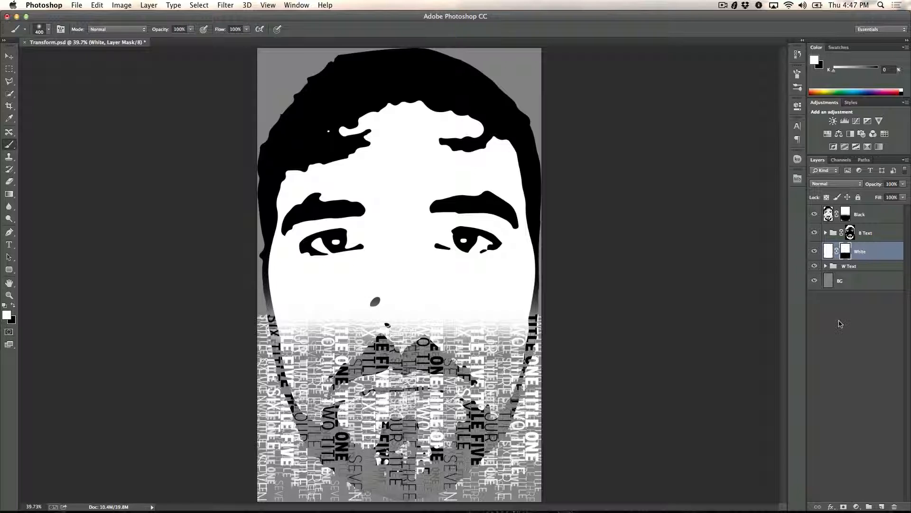
Load the White layer's shape as a selection and apply it as a layer mask on the W Text group
left_click(843, 270)
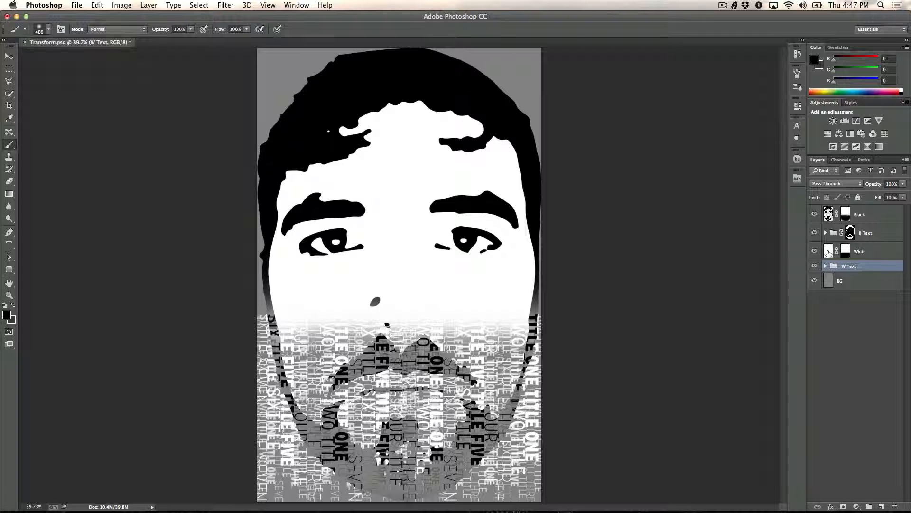
left_click(828, 252, "super")
left_click(845, 506)
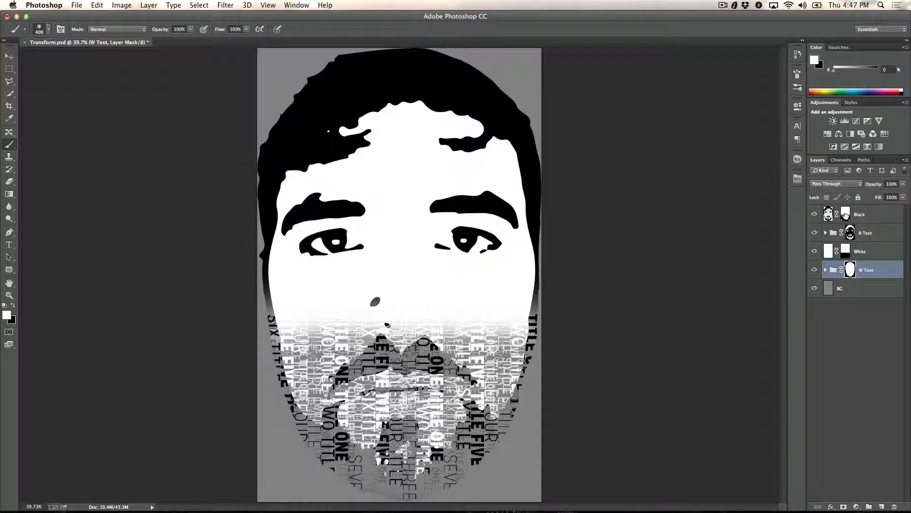
Try painting white at 45% brush opacity on the Black layer's mask over the beard, and undo the stroke
left_click(845, 214)
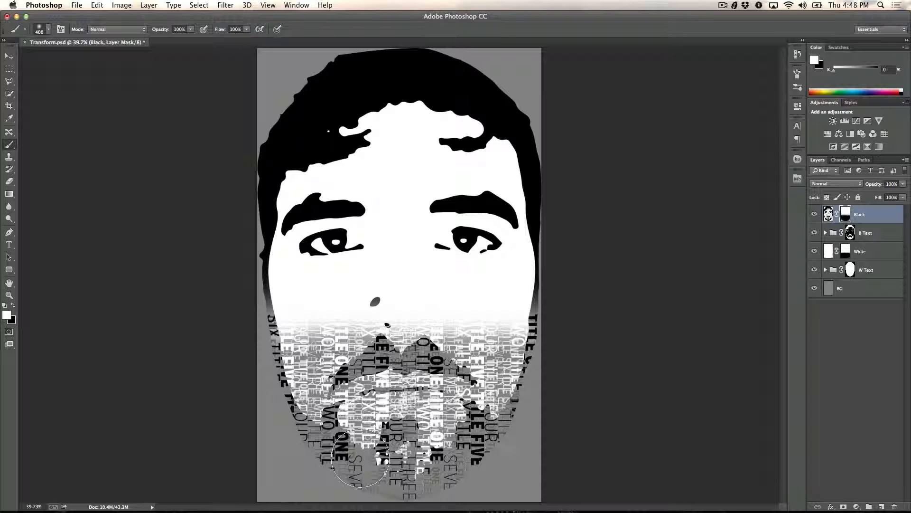
left_click_drag(359, 458, 338, 489)
key("x")
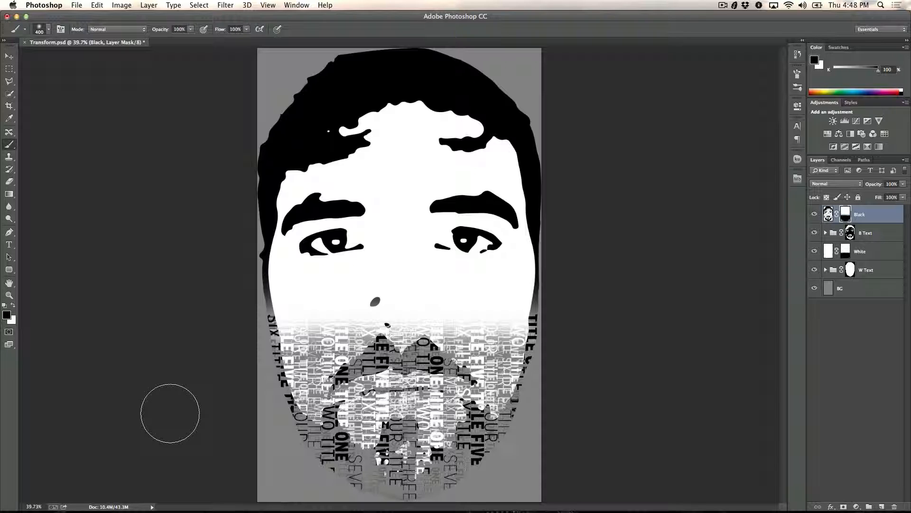
key("x")
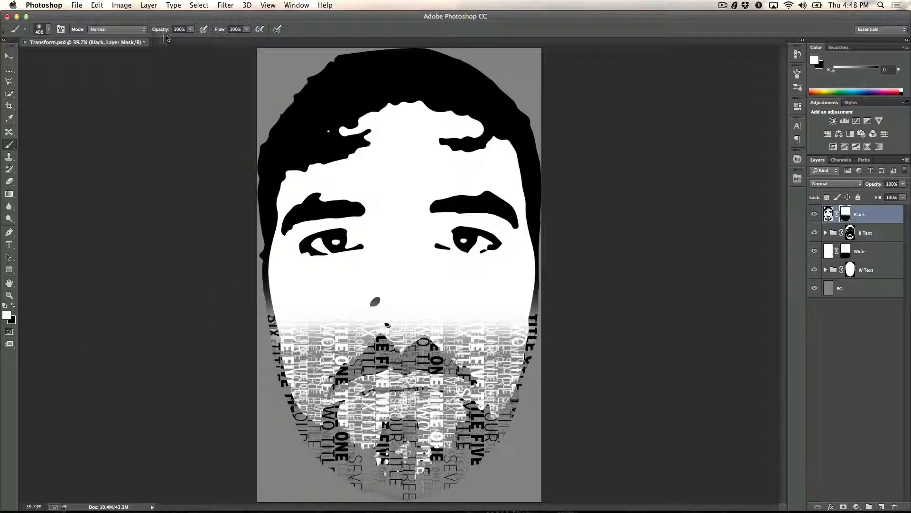
left_click_drag(162, 32, 155, 31)
left_click_drag(136, 30, 137, 30)
mouse_move(269, 345)
left_mouse_down()
mouse_move(281, 383)
mouse_move(315, 398)
mouse_move(336, 453)
mouse_move(364, 484)
mouse_move(443, 475)
left_mouse_up()
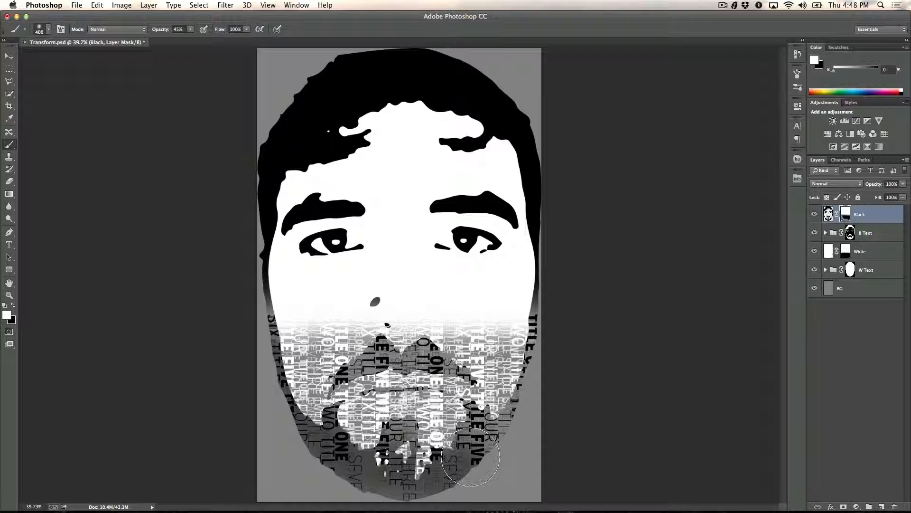
key("super+z")
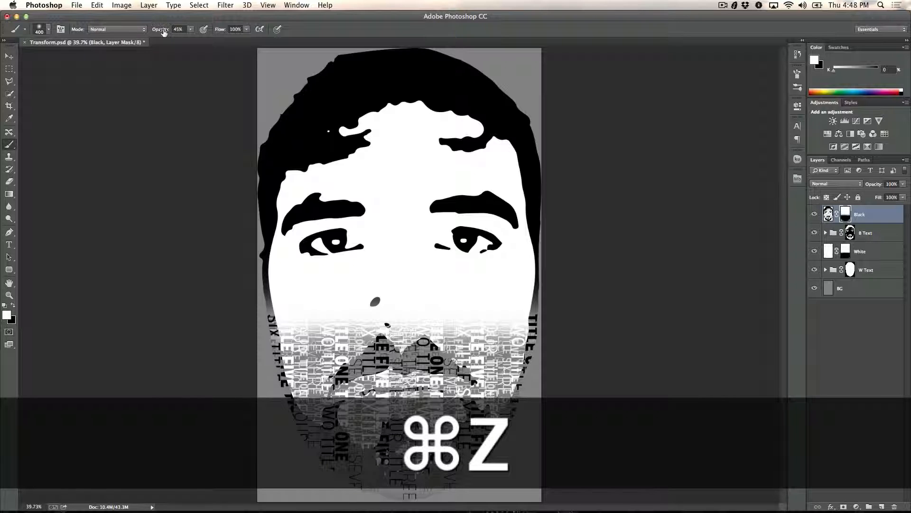
Paint white at 18% brush opacity on the Black layer's mask over the jawline, beard and moustache
left_click_drag(163, 32, 154, 31)
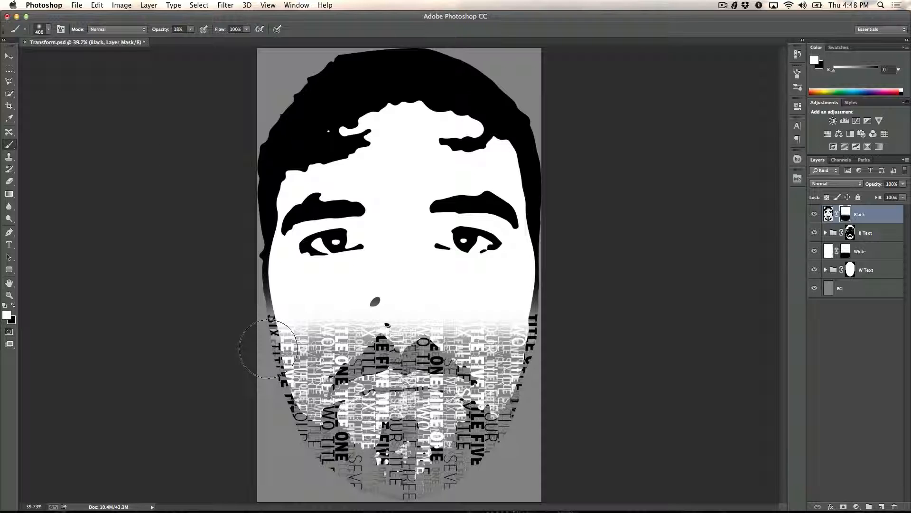
mouse_move(285, 394)
left_mouse_down()
mouse_move(323, 456)
mouse_move(408, 479)
mouse_move(498, 451)
mouse_move(532, 398)
mouse_move(536, 358)
mouse_move(379, 361)
mouse_move(335, 399)
mouse_move(442, 430)
mouse_move(422, 318)
mouse_move(304, 349)
mouse_move(279, 368)
mouse_move(277, 398)
mouse_move(253, 358)
left_mouse_up()
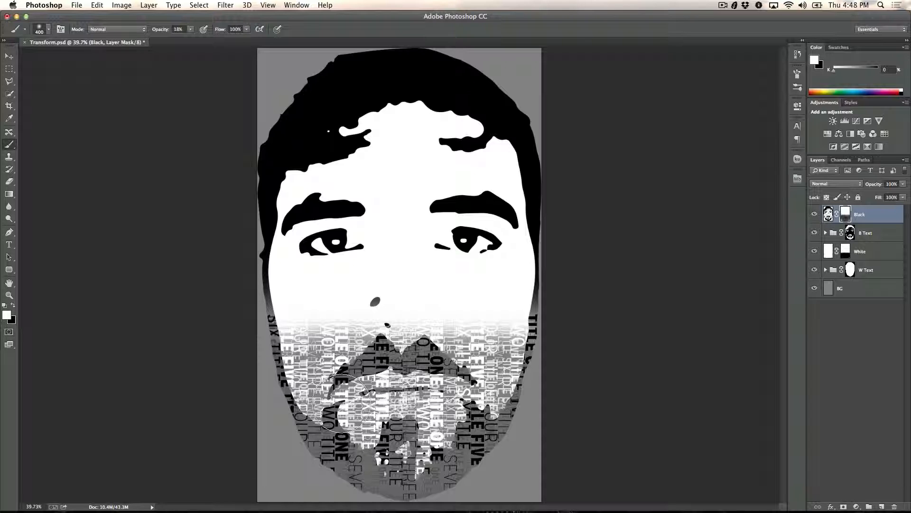
mouse_move(322, 406)
left_mouse_down()
mouse_move(270, 408)
mouse_move(466, 460)
left_mouse_up()
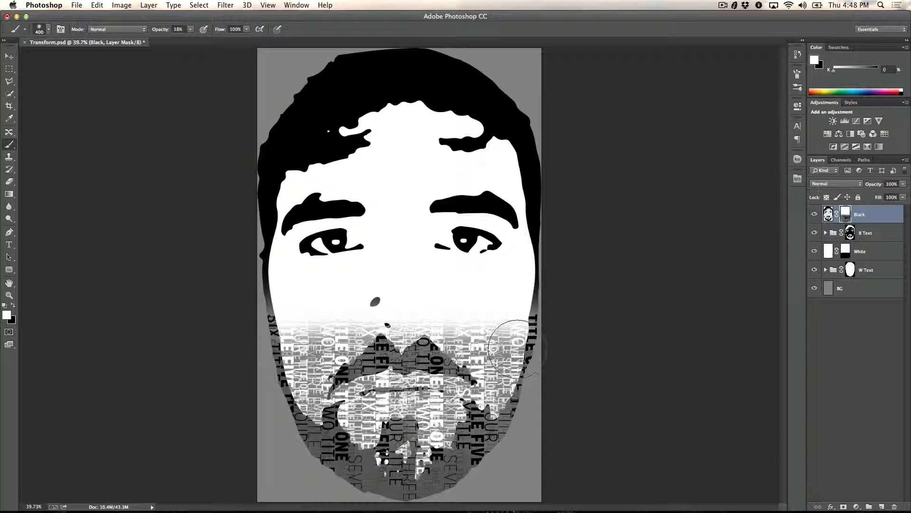
mouse_move(447, 358)
left_mouse_down()
mouse_move(361, 367)
mouse_move(410, 358)
mouse_move(351, 355)
mouse_move(403, 355)
left_mouse_up()
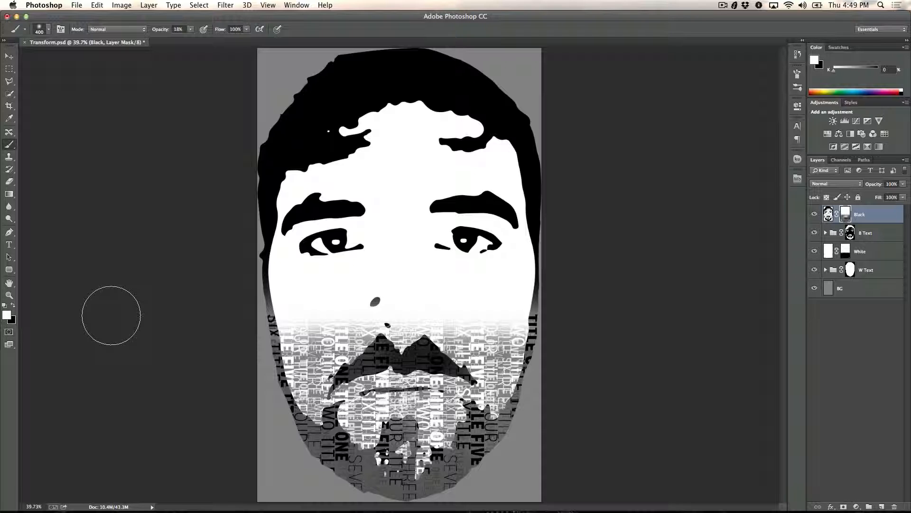
Add the white title text "TRANSFORM" in Mission Gothic Black across the cheek and nose area
left_click(11, 59)
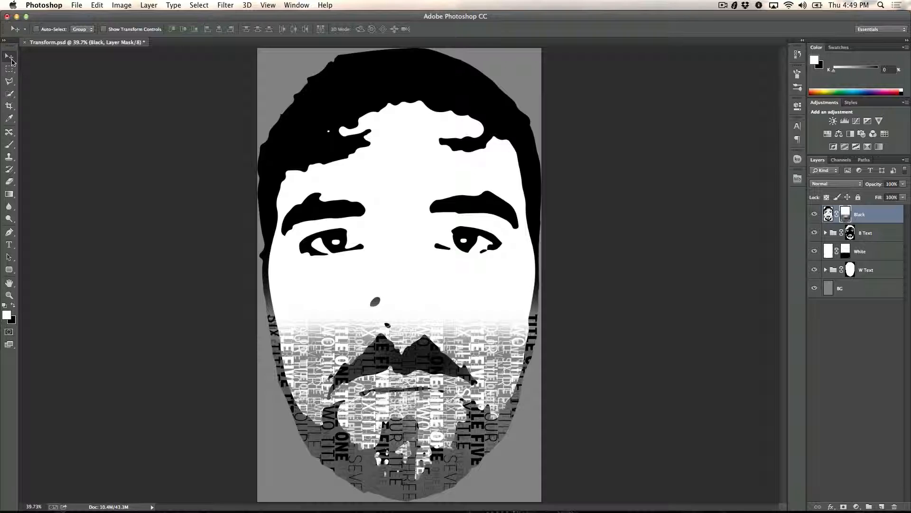
left_click(9, 245)
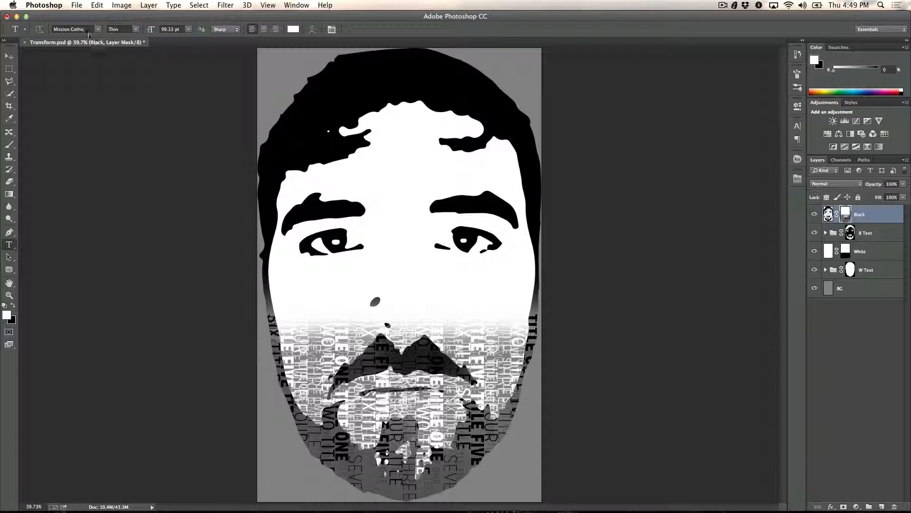
left_click(134, 31)
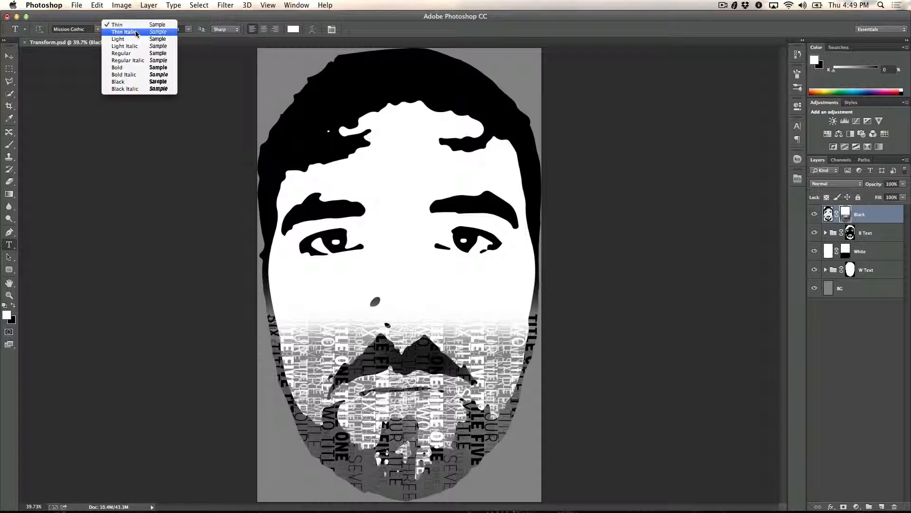
left_click(132, 78)
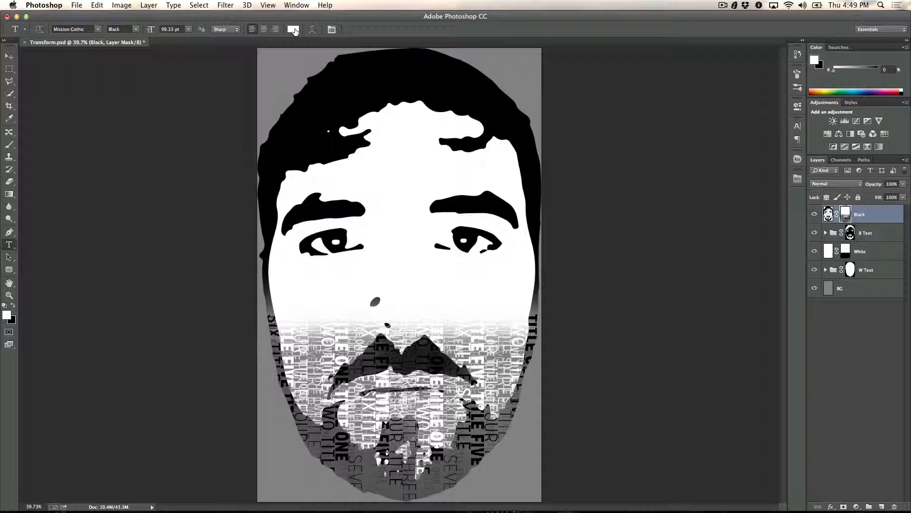
left_click(283, 312)
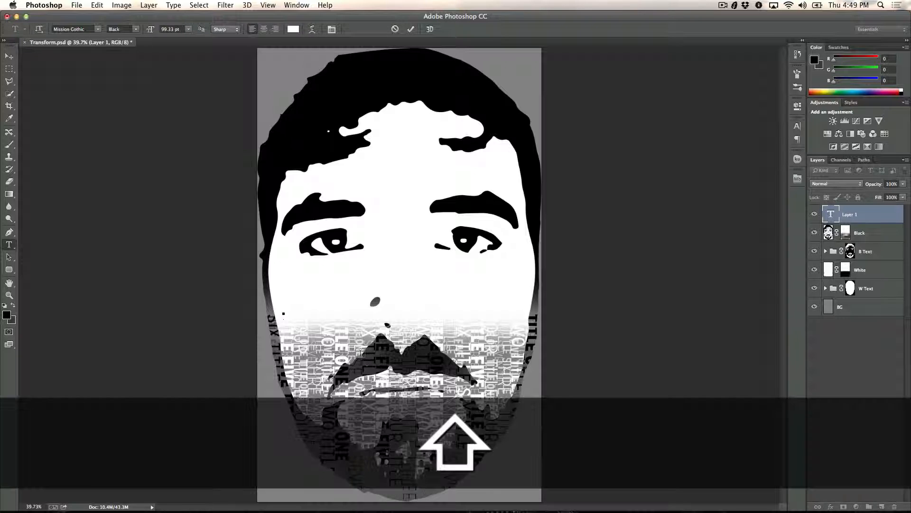
type("RANSFORM")
Enlarge the TRANSFORM text to 309.33 pt and centre it across the face where the solid face meets the text
left_click_drag(372, 312, 252, 306)
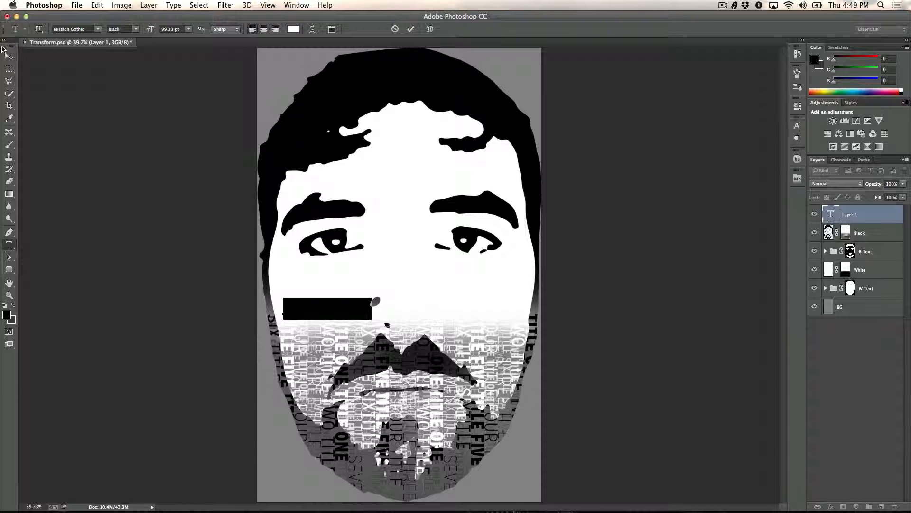
left_click_drag(162, 28, 251, 44)
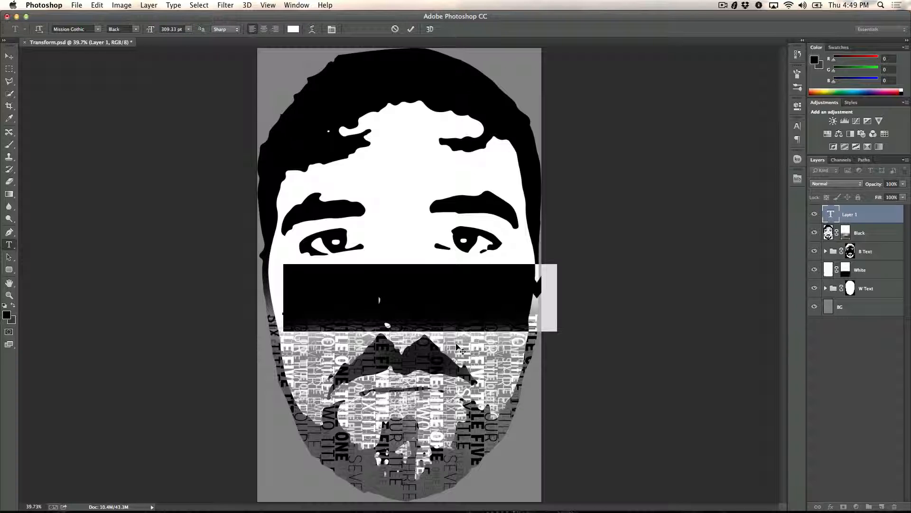
left_click(9, 56)
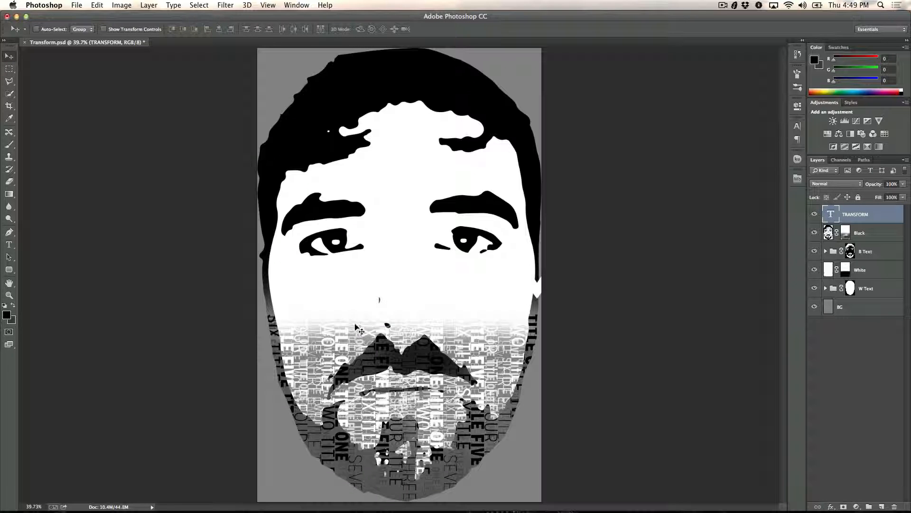
left_click_drag(356, 326, 380, 340)
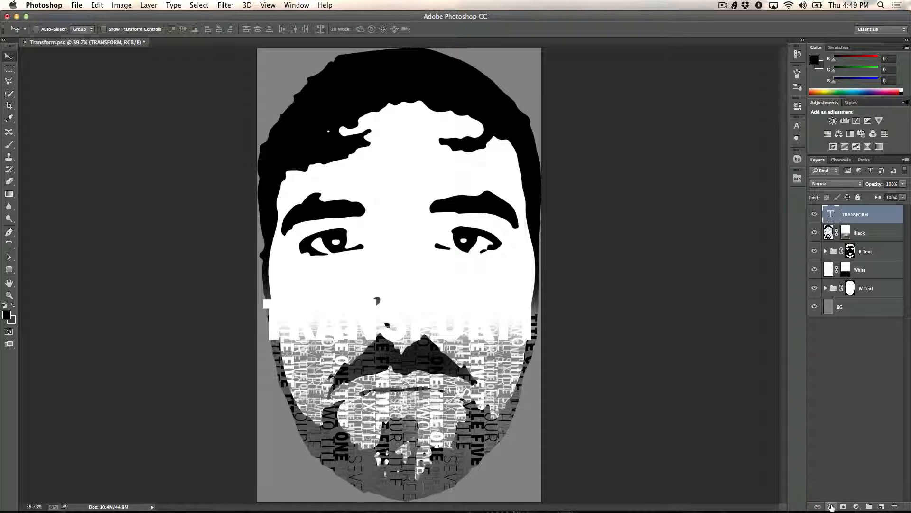
Give the TRANSFORM text a drop shadow with 28% opacity and 18 px size, and move the text slightly up over the nose
left_click(831, 507)
left_click(854, 216)
left_click(831, 507)
left_click(834, 497)
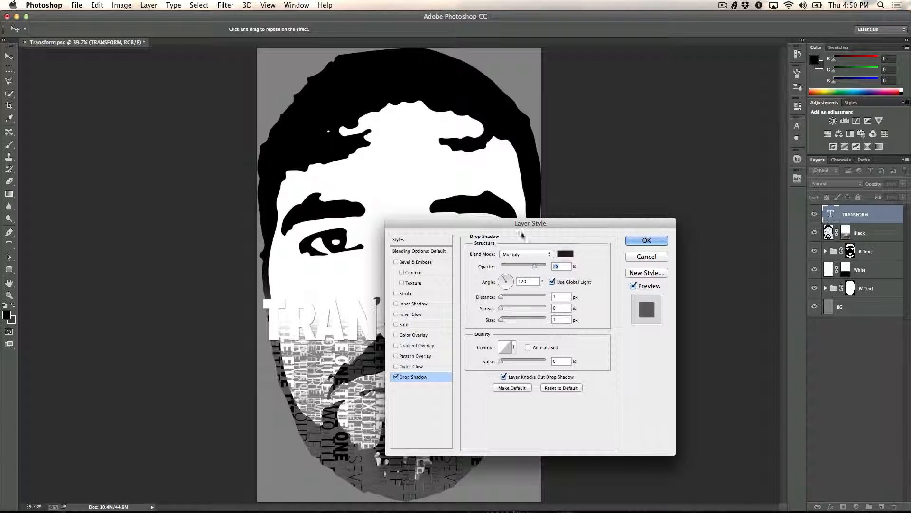
left_click_drag(522, 234, 702, 207)
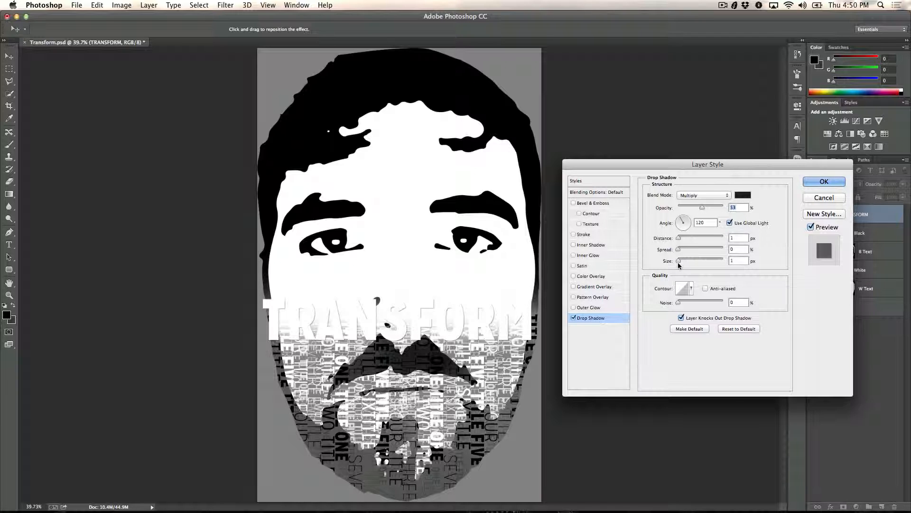
left_click_drag(678, 261, 682, 262)
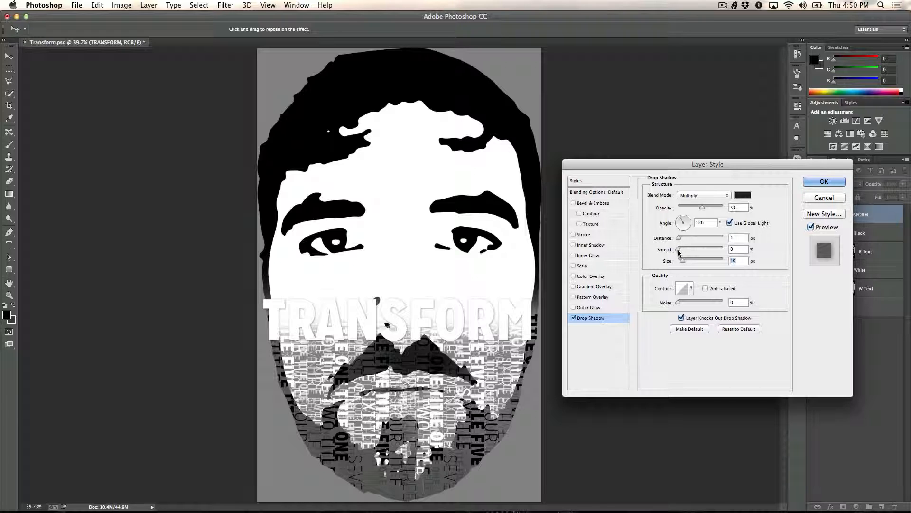
left_click_drag(679, 238, 683, 262)
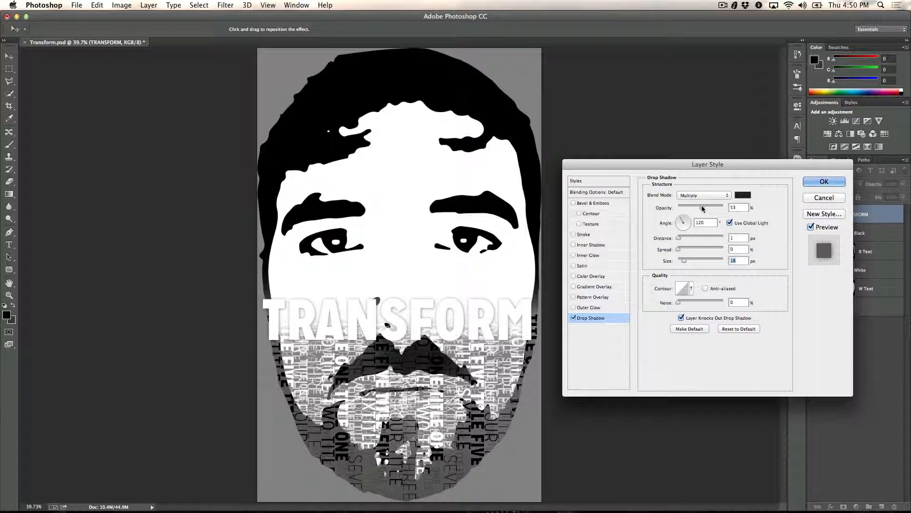
left_click_drag(702, 205, 690, 205)
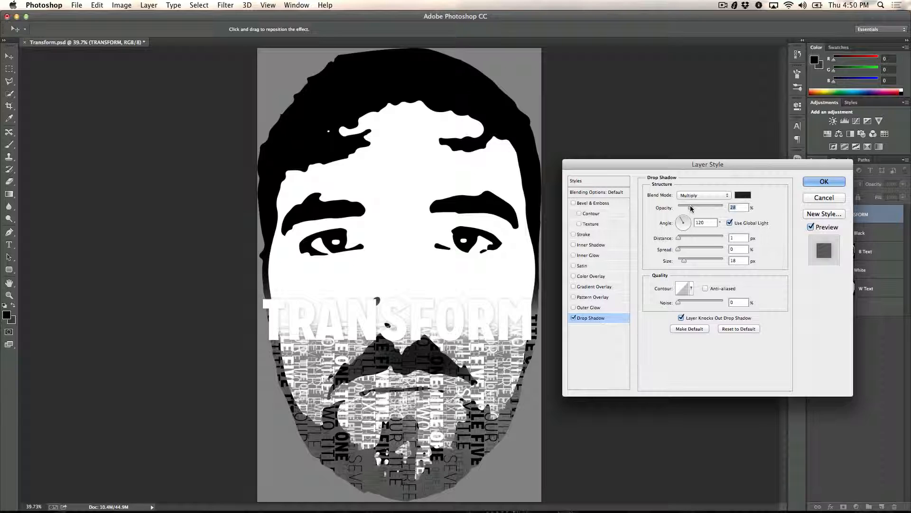
left_click(810, 181)
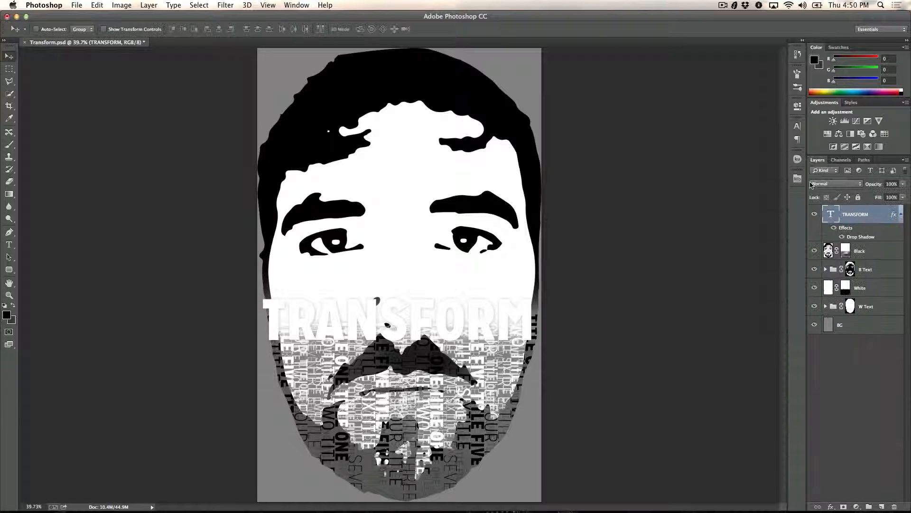
left_click_drag(418, 316, 419, 302)
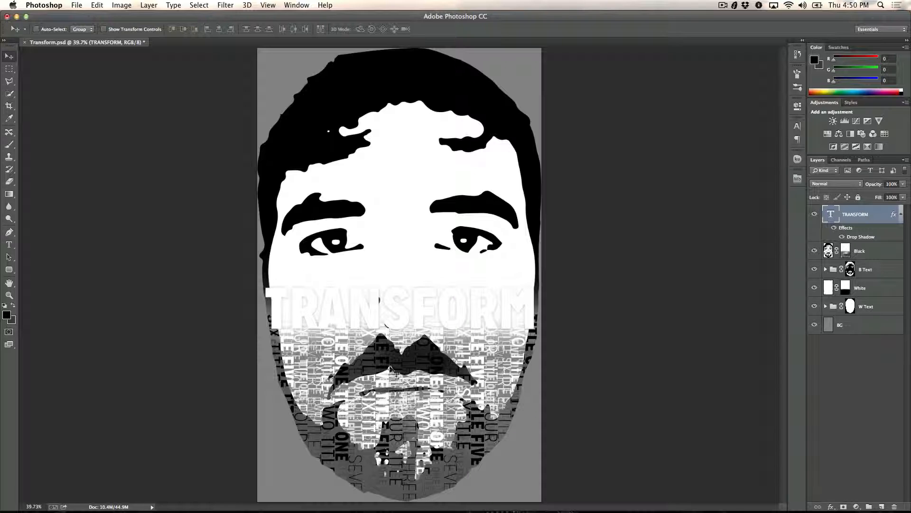